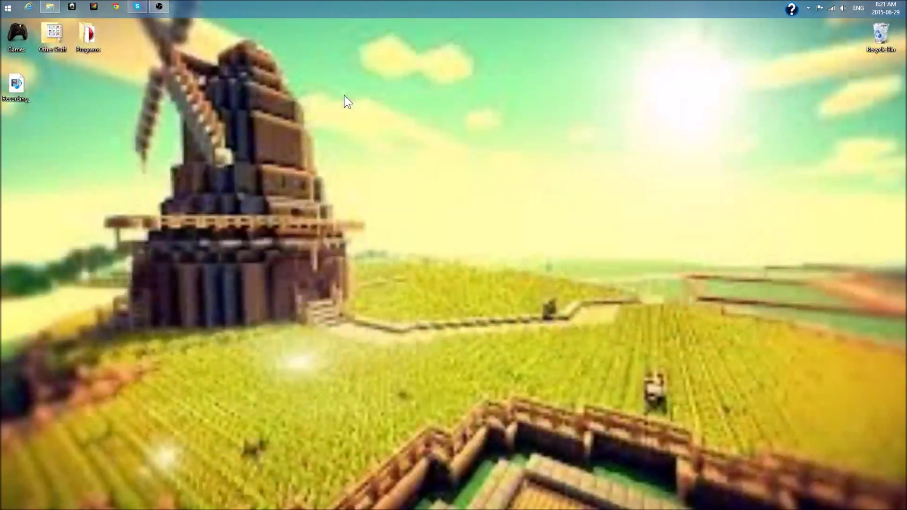
Bring up the Win+P Project panel to see the display options.
key(super+p)
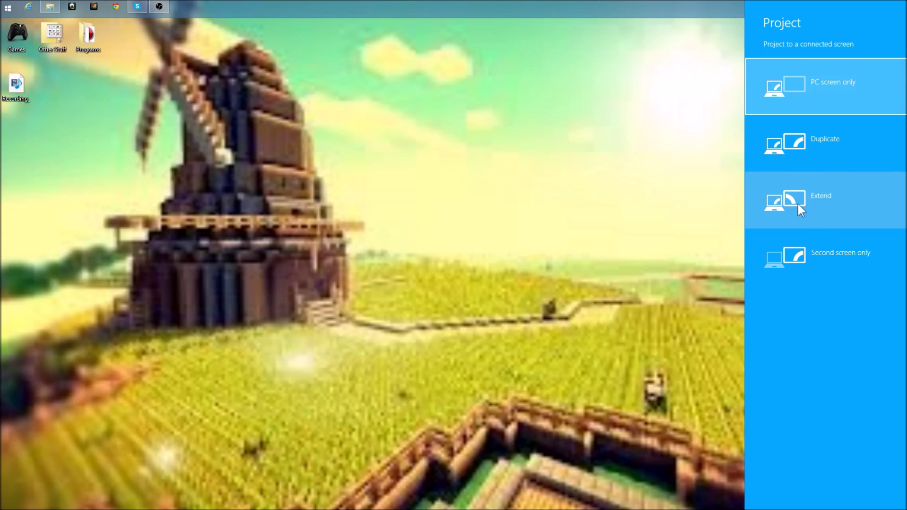
Keep display output on PC screen only and bring up the Win+X system tools menu.
click(815, 88)
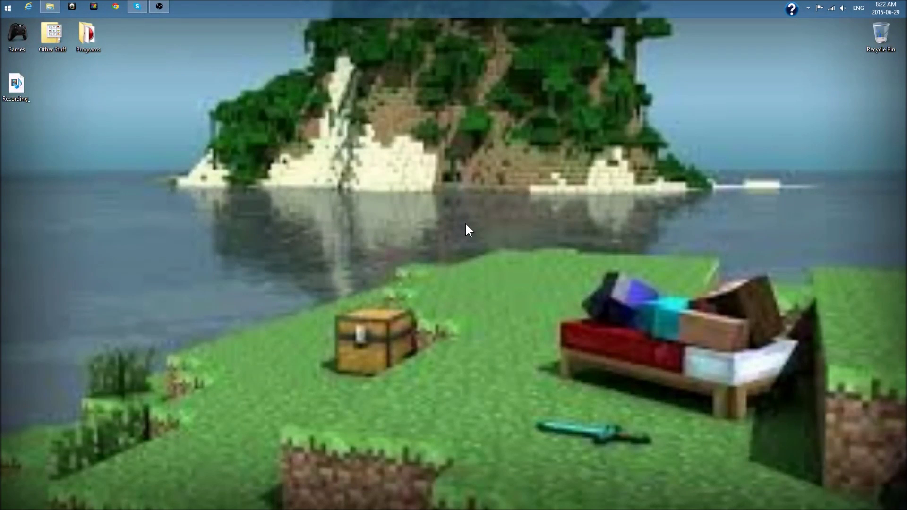
key(super+x)
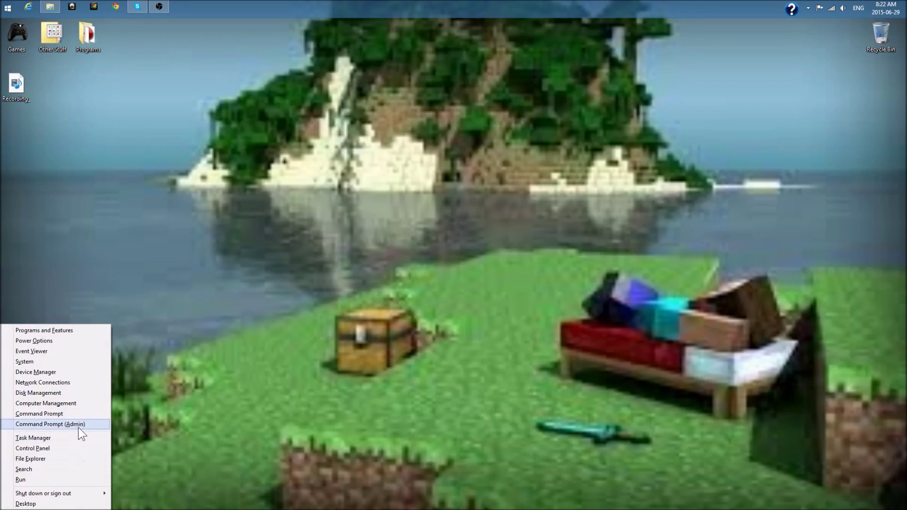
Check Intel HD Graphics 4600 for driver updates, find it already current, and close Device Manager.
click(63, 376)
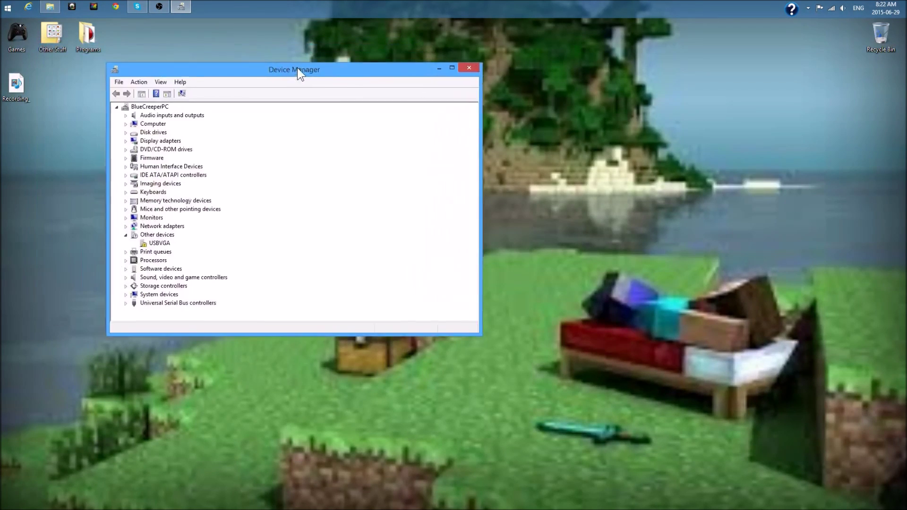
drag(224, 48, 417, 77)
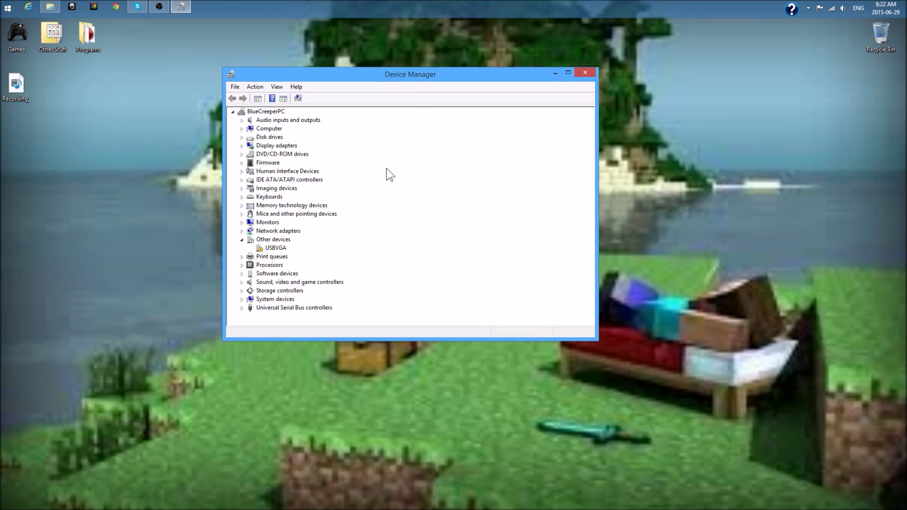
click(241, 146)
click(319, 153)
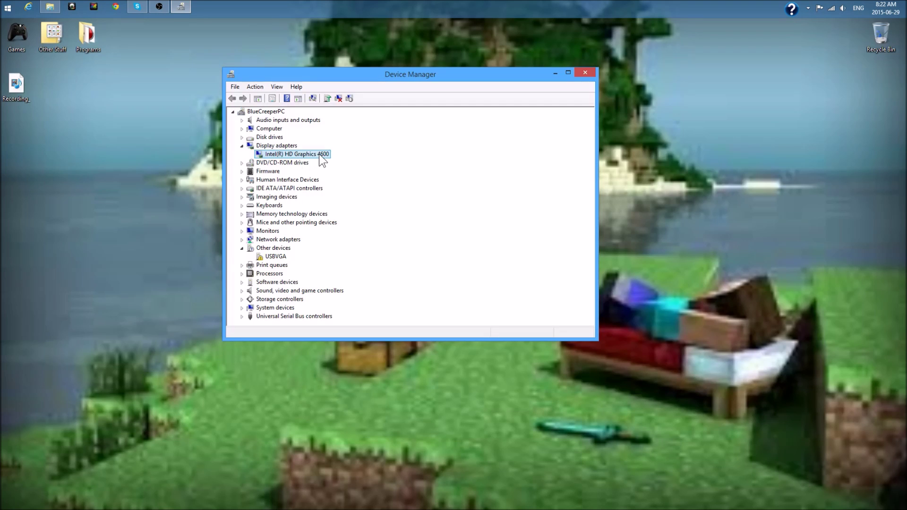
click(327, 99)
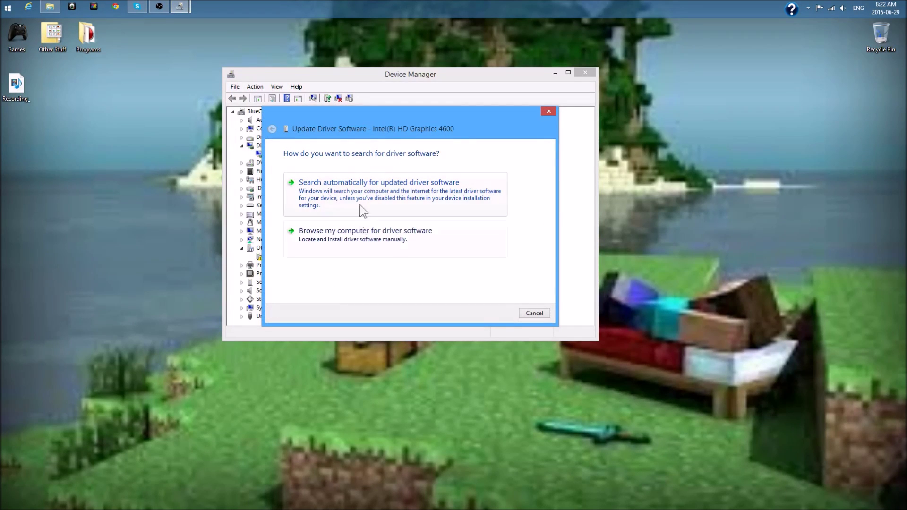
click(373, 189)
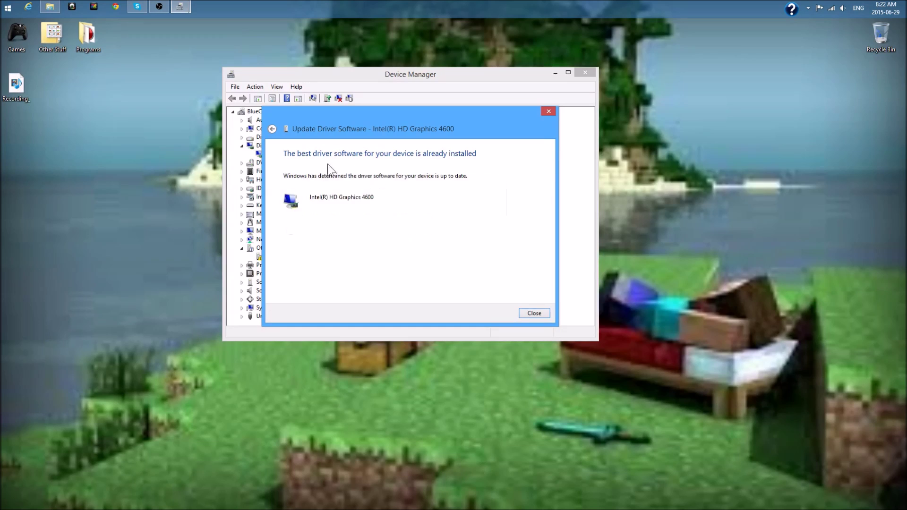
click(535, 318)
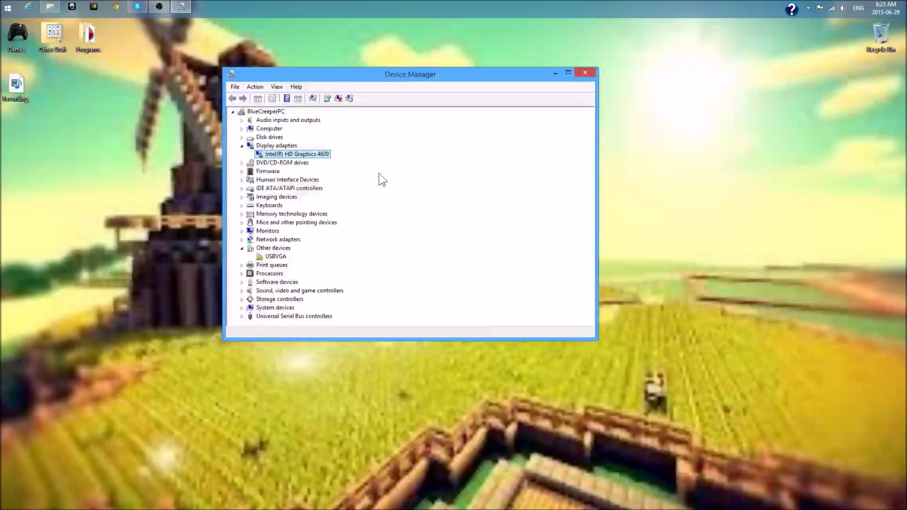
click(585, 73)
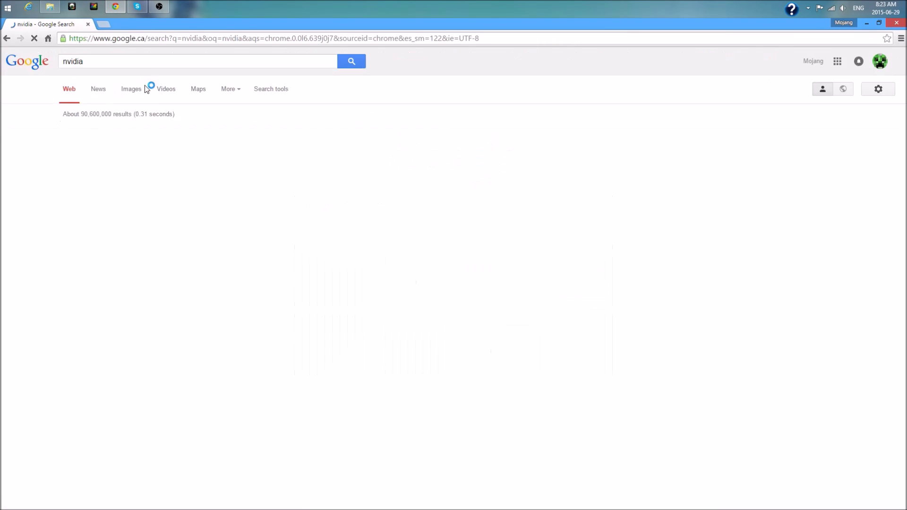
click(142, 189)
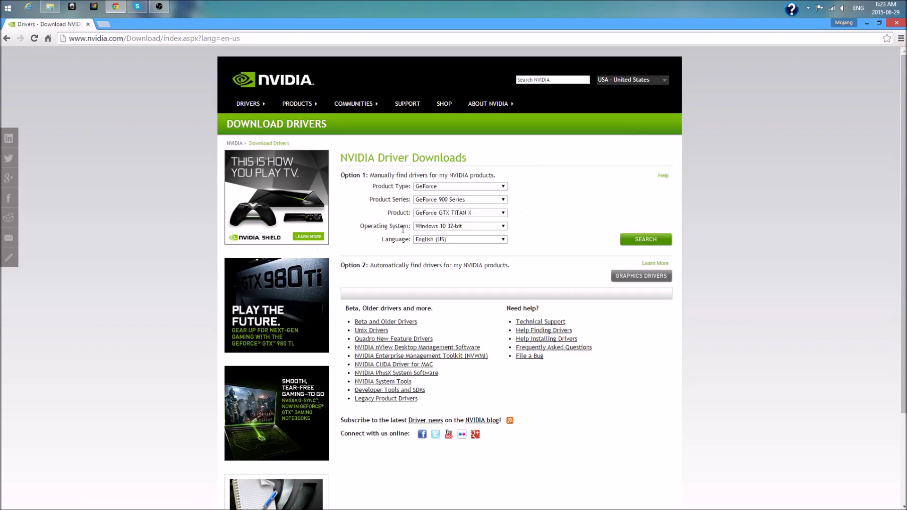
click(900, 27)
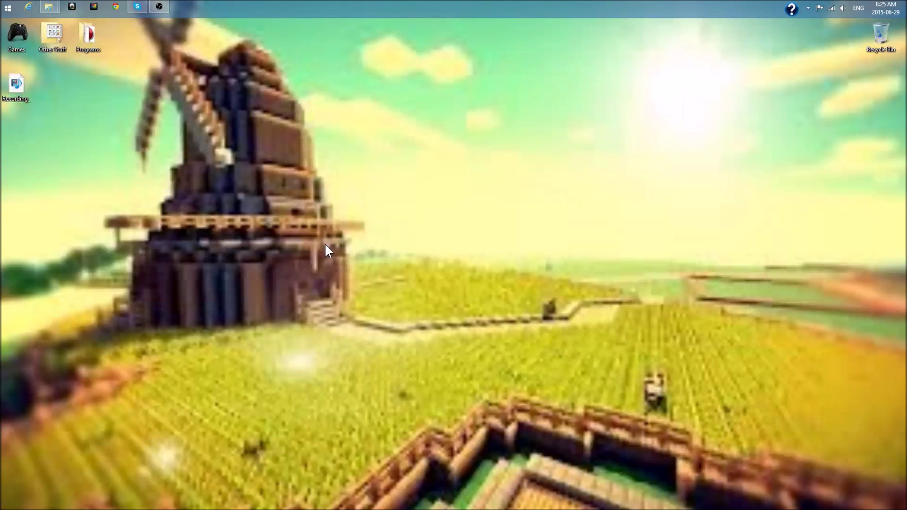
click(116, 5)
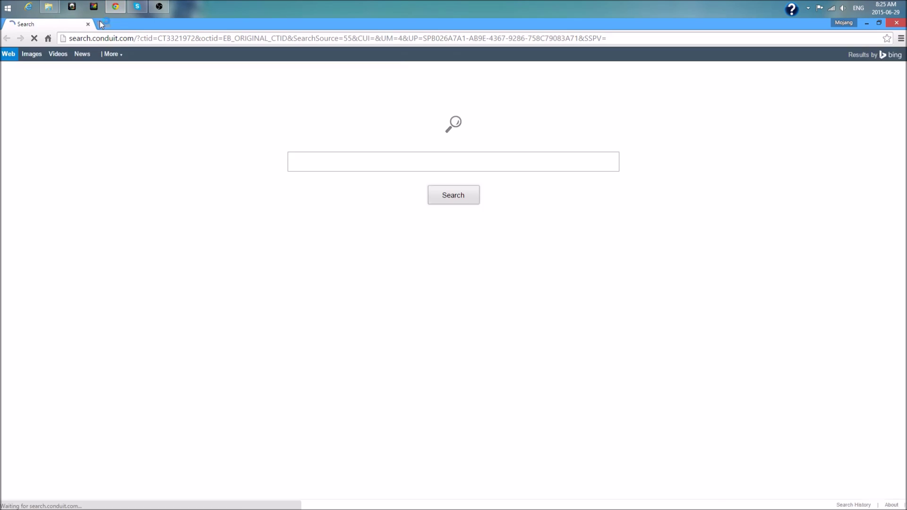
click(103, 23)
click(88, 25)
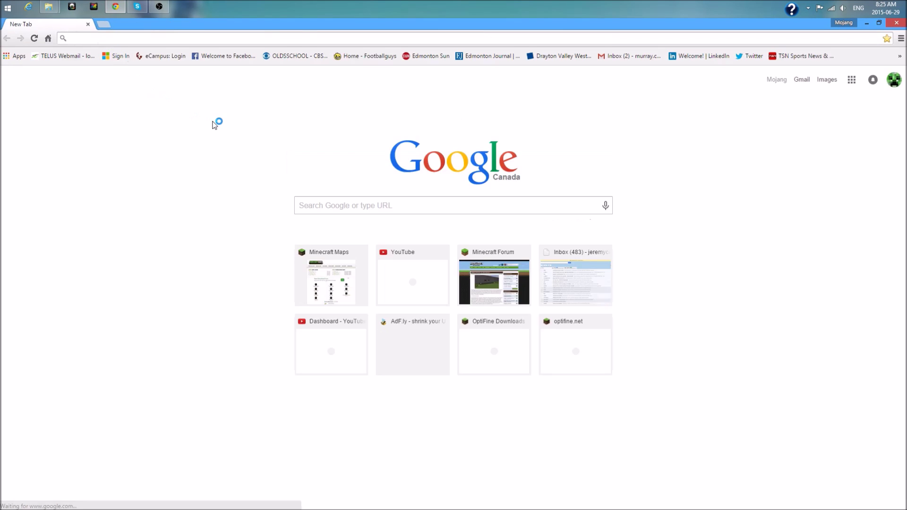
text(windows)
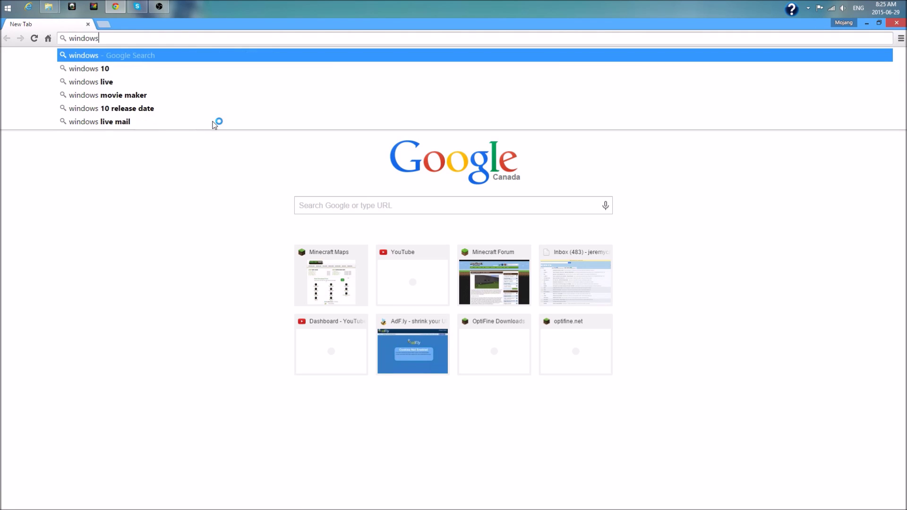
text( developp[)
key(BackSpace)
key(BackSpace)
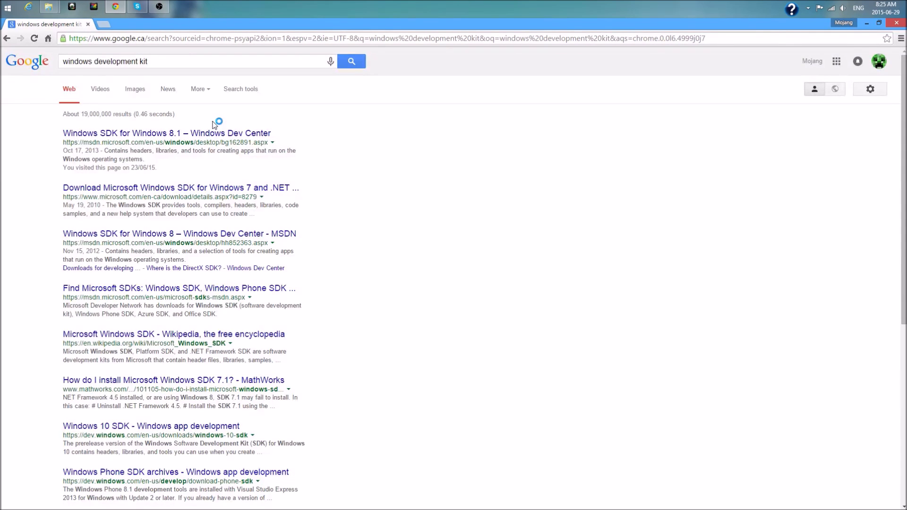
click(185, 137)
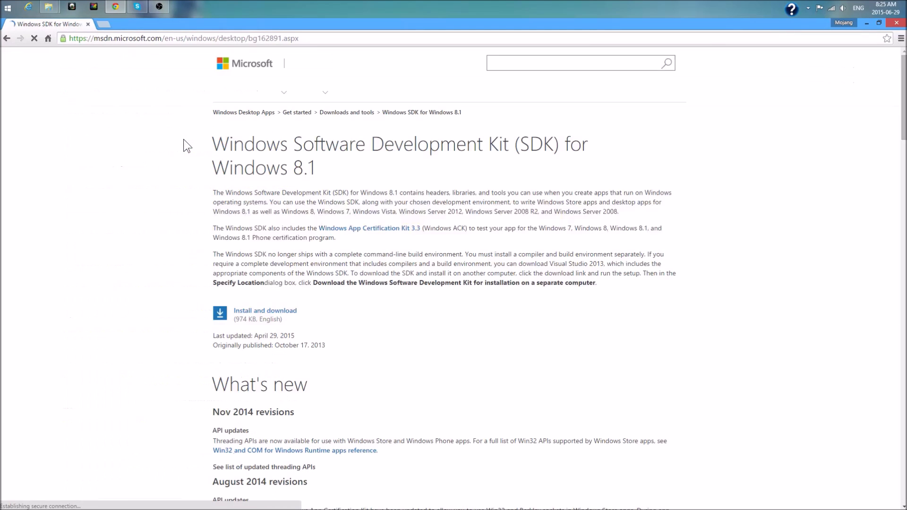
drag(211, 167, 308, 175)
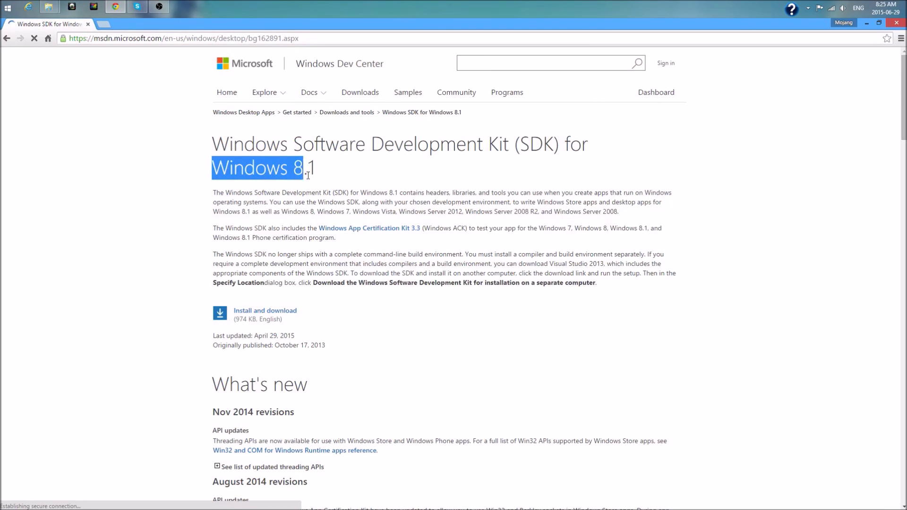
click(341, 180)
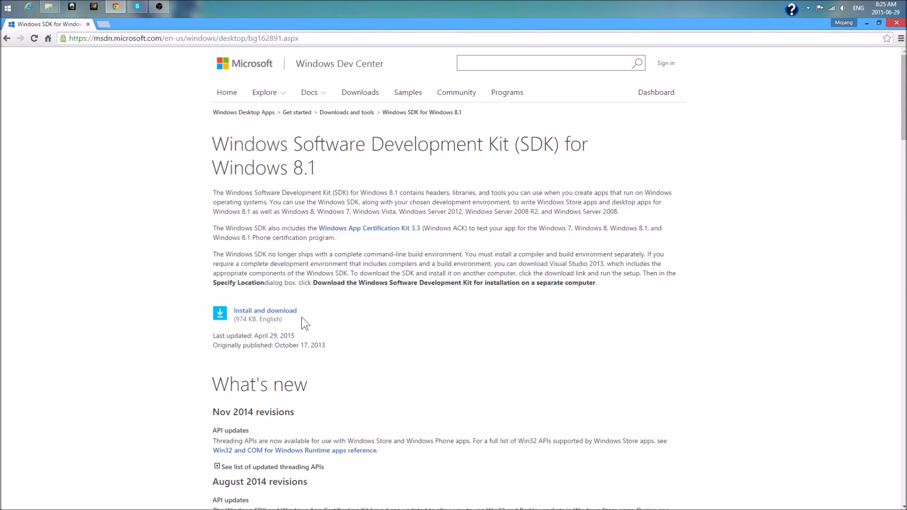
click(891, 21)
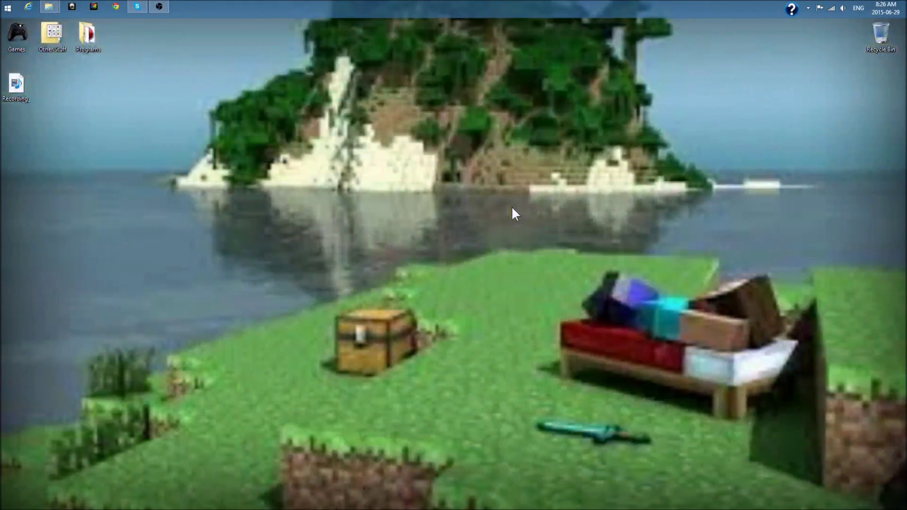
Search Windows for dxcpl from the Search charm.
key(super+s)
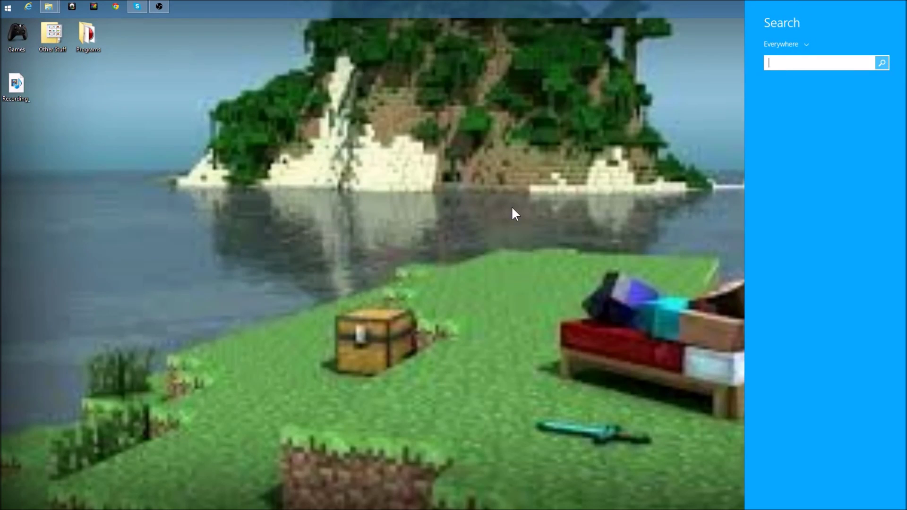
text(dxcpl)
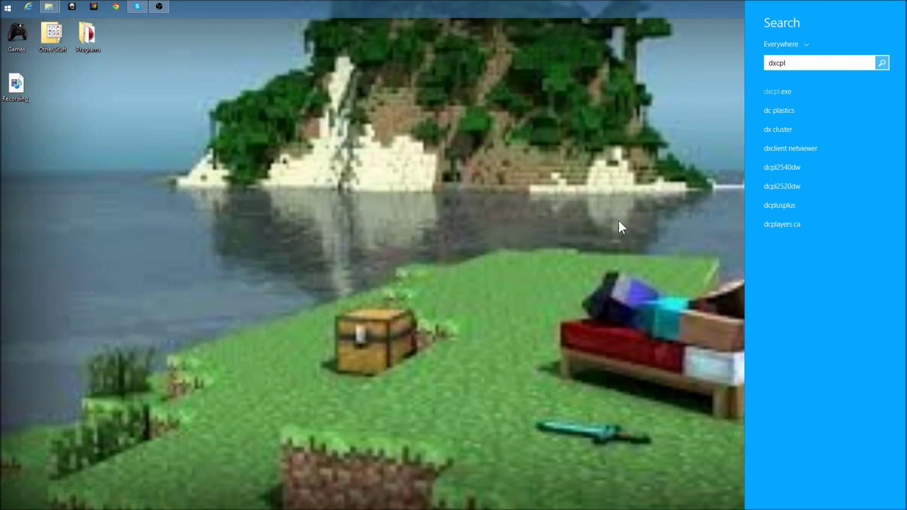
key(Return)
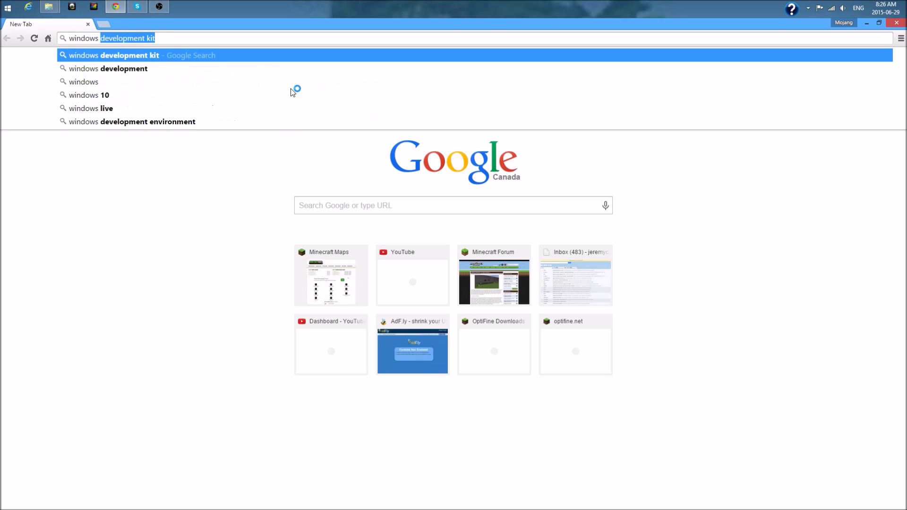
text(development)
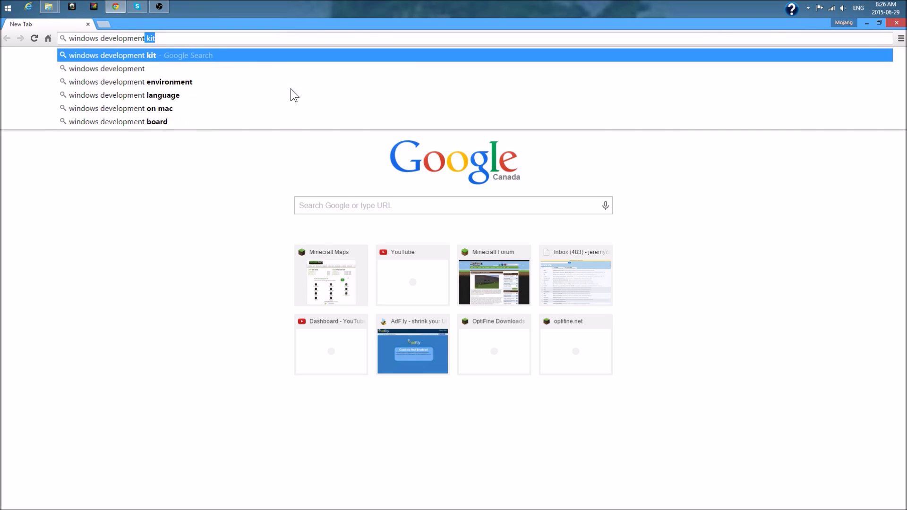
text( k)
Download and run sdksetup.exe for the Windows 8.1 SDK from the Dev Center.
key(Return)
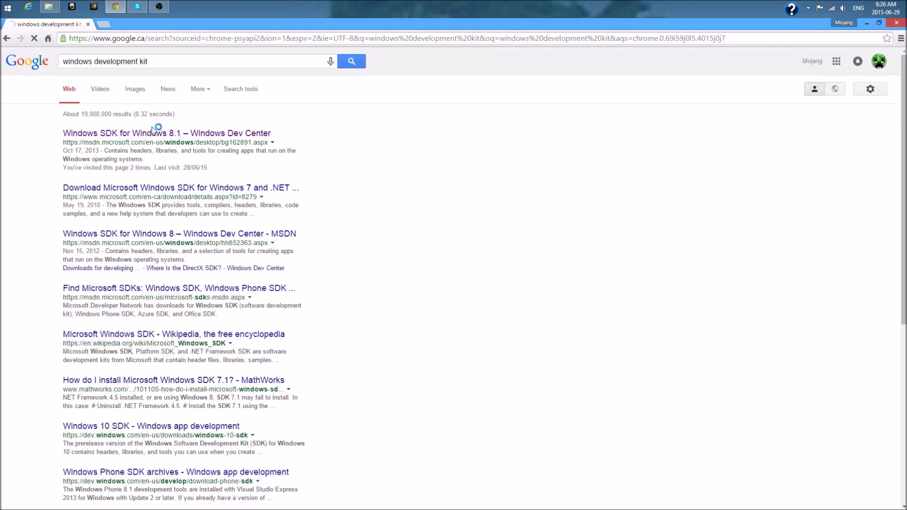
click(162, 132)
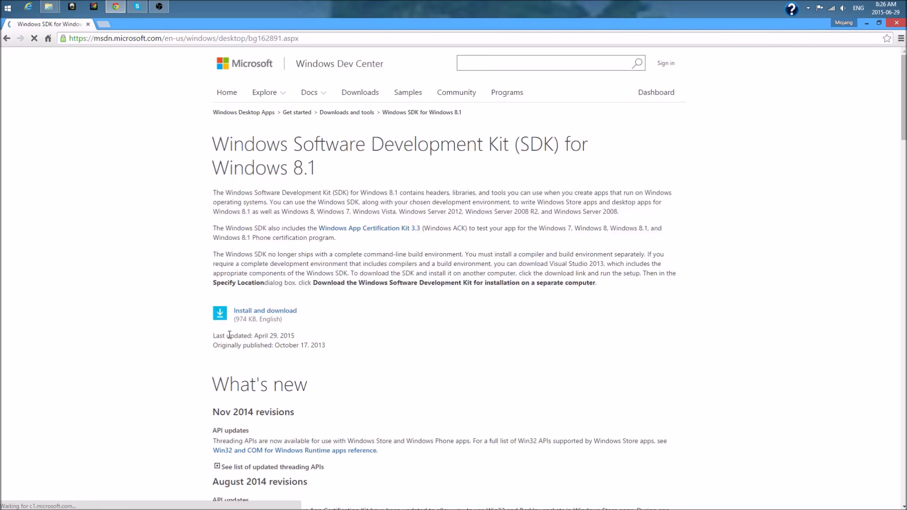
click(260, 311)
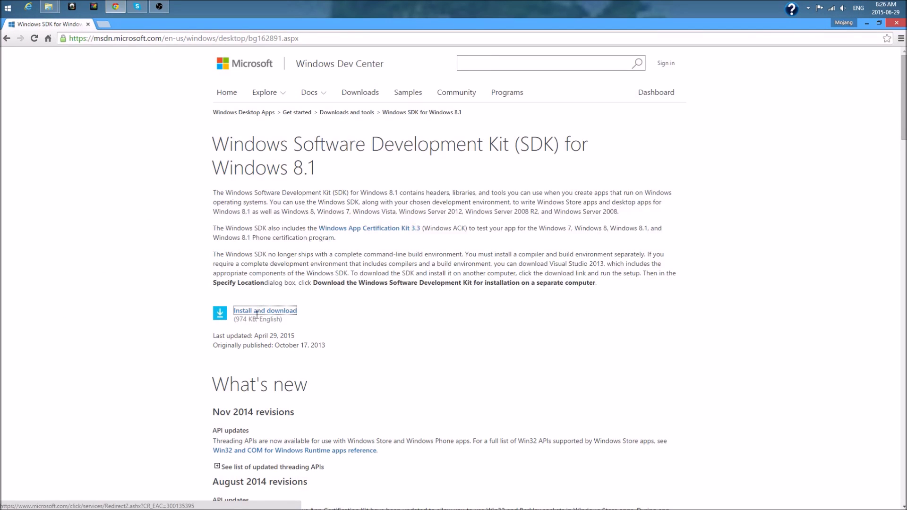
click(32, 502)
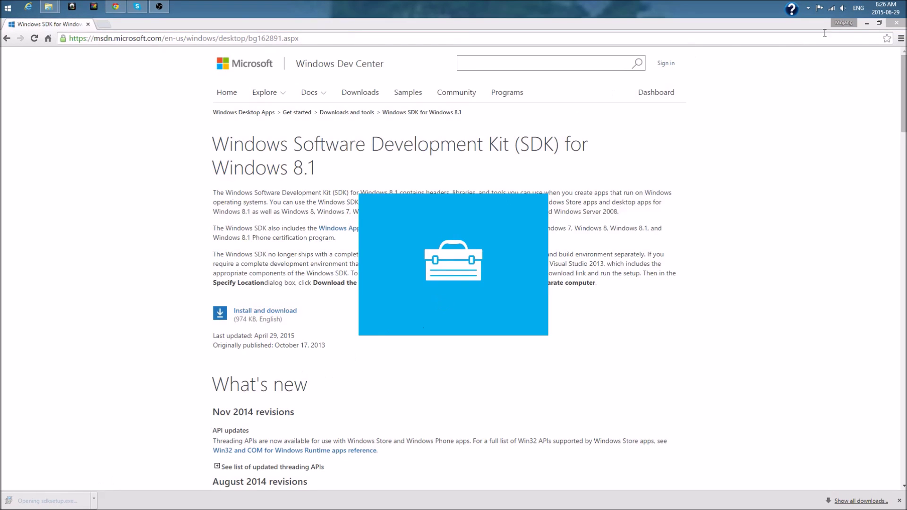
click(897, 25)
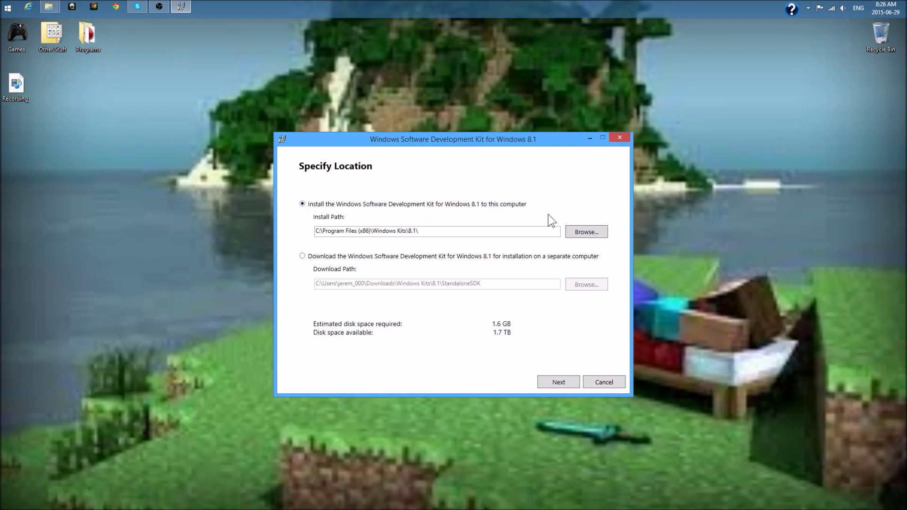
Keep the default SDK install location, skip the CEIP page, and accept the license terms.
click(559, 382)
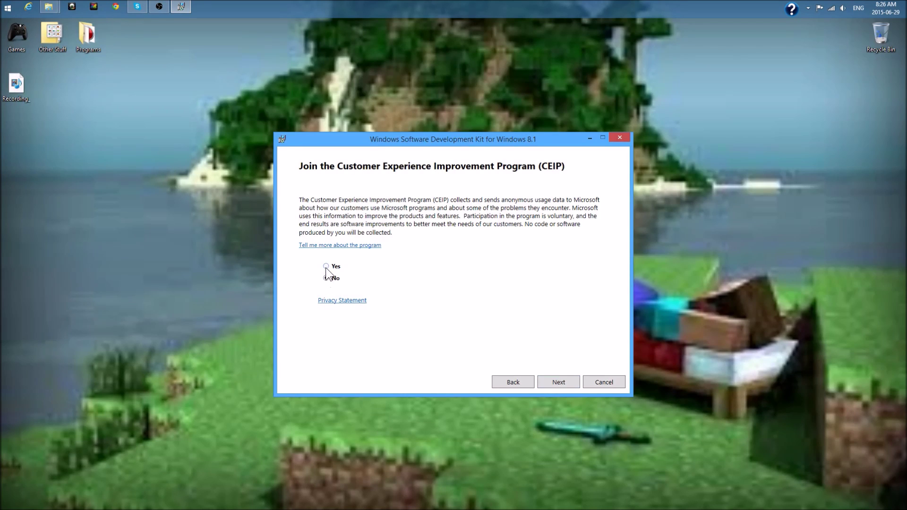
click(559, 381)
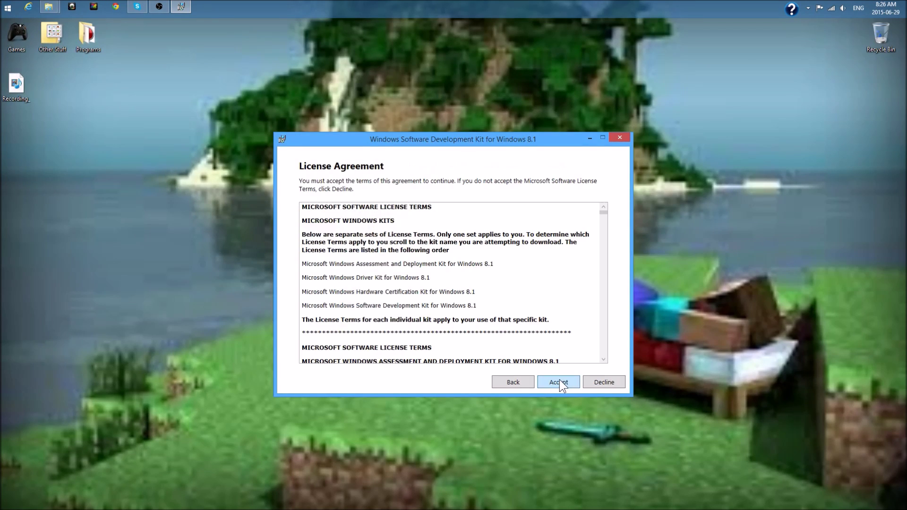
click(561, 383)
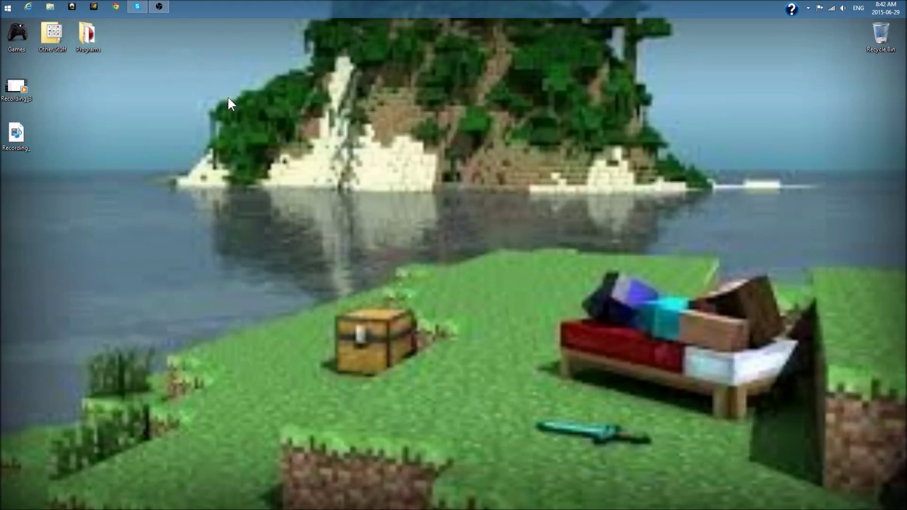
Bring up Windows search to look up dxcpl.
key(super+s)
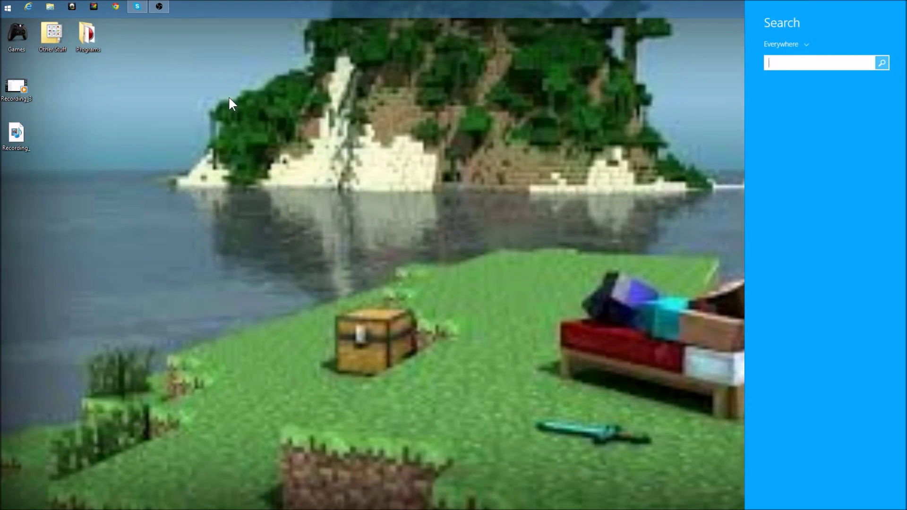
text(dxcpl)
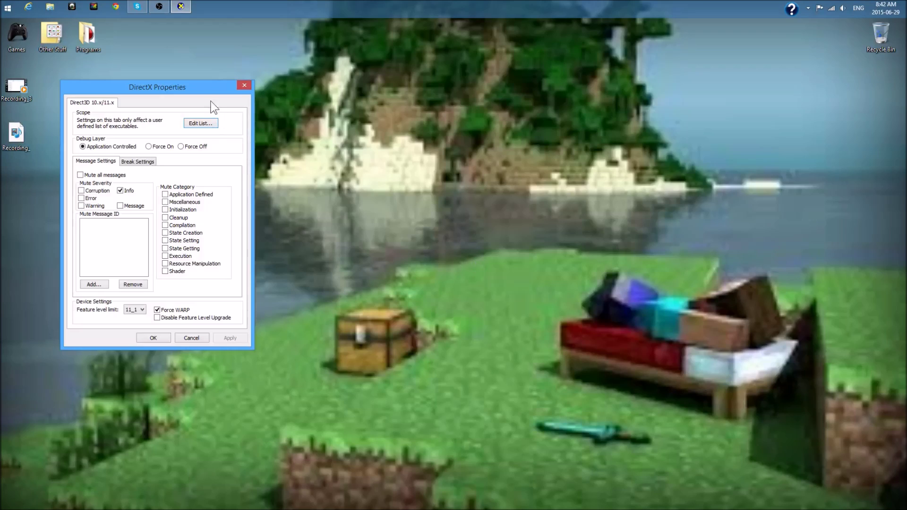
Add Garry's Mod hl2.exe to the Direct3D executable list and confirm the list.
drag(213, 80, 374, 81)
click(363, 116)
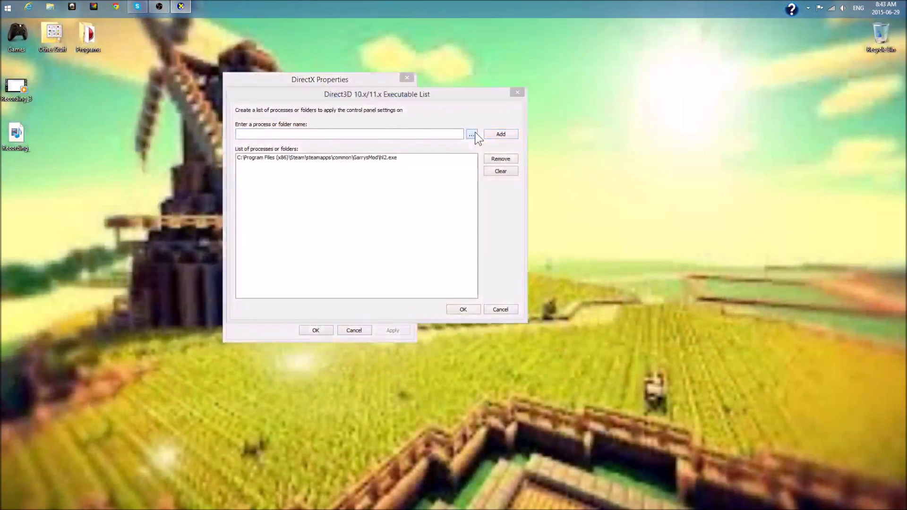
click(473, 134)
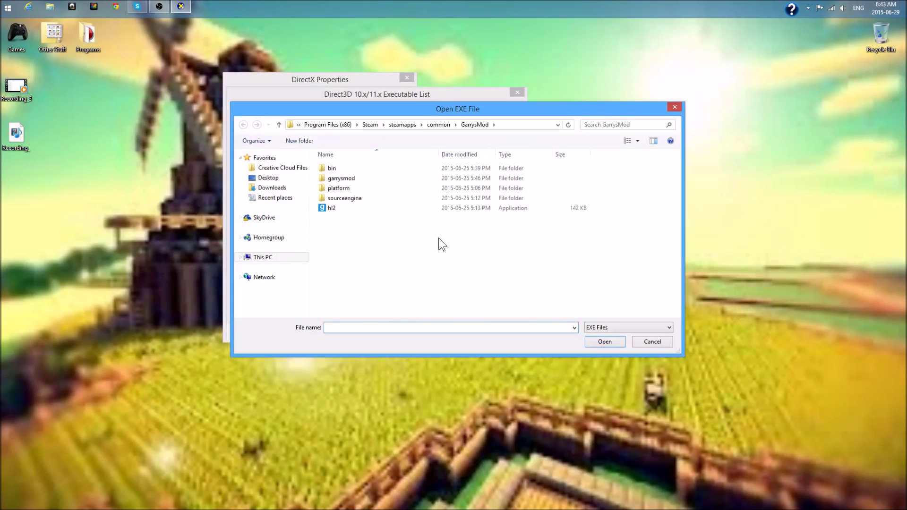
double_click(403, 209)
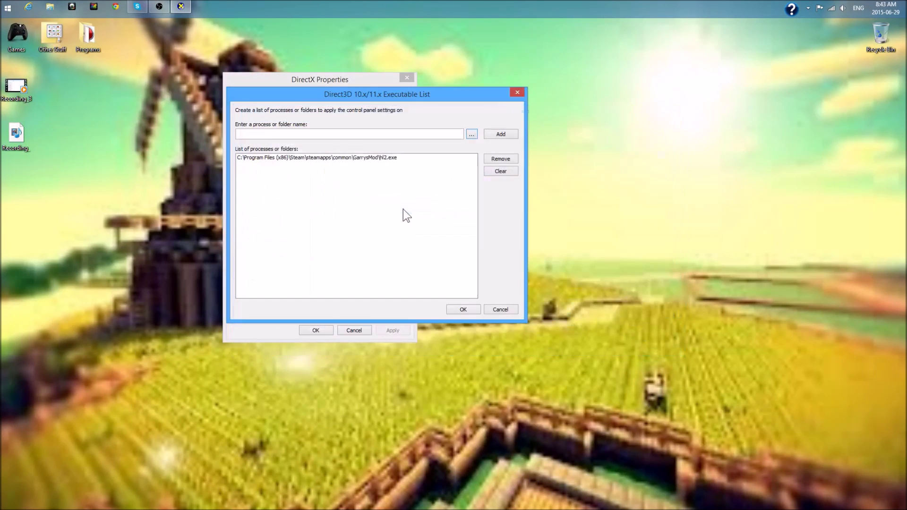
click(476, 134)
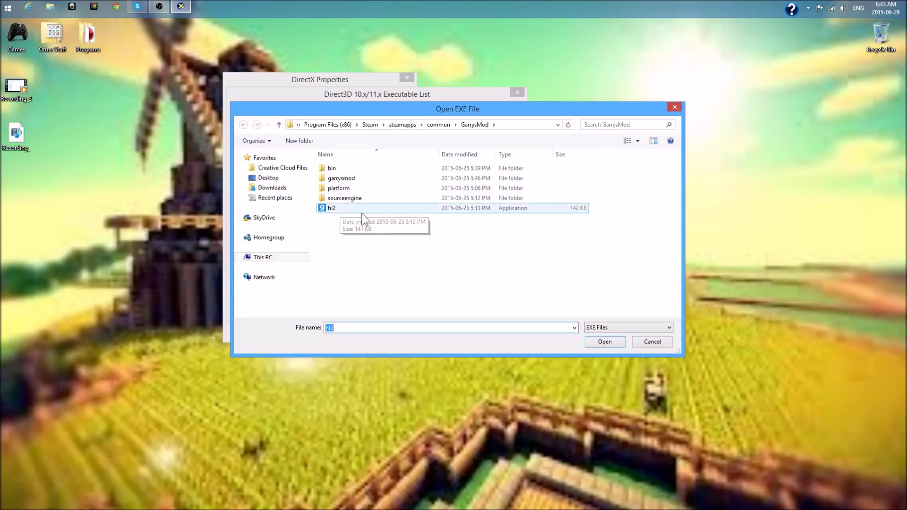
double_click(350, 213)
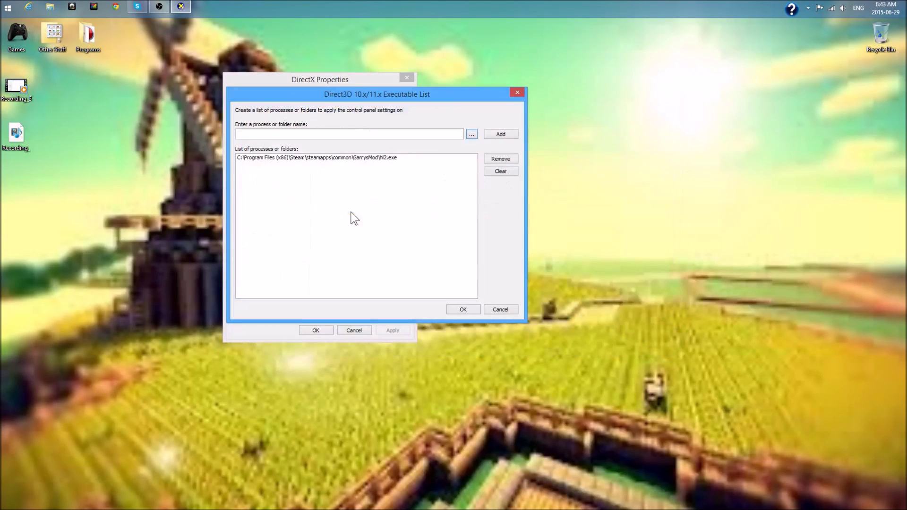
click(465, 310)
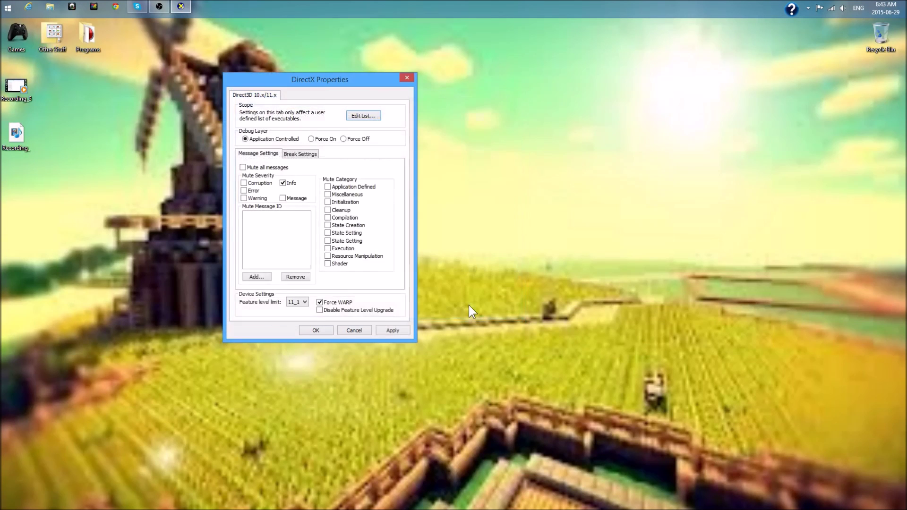
Keep the feature level limit at 11_1, then apply and save the DirectX settings.
click(301, 303)
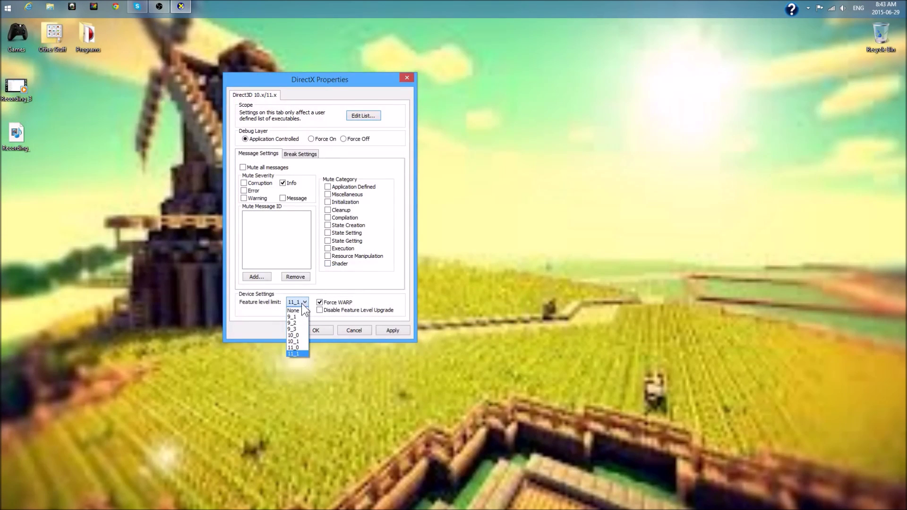
click(303, 355)
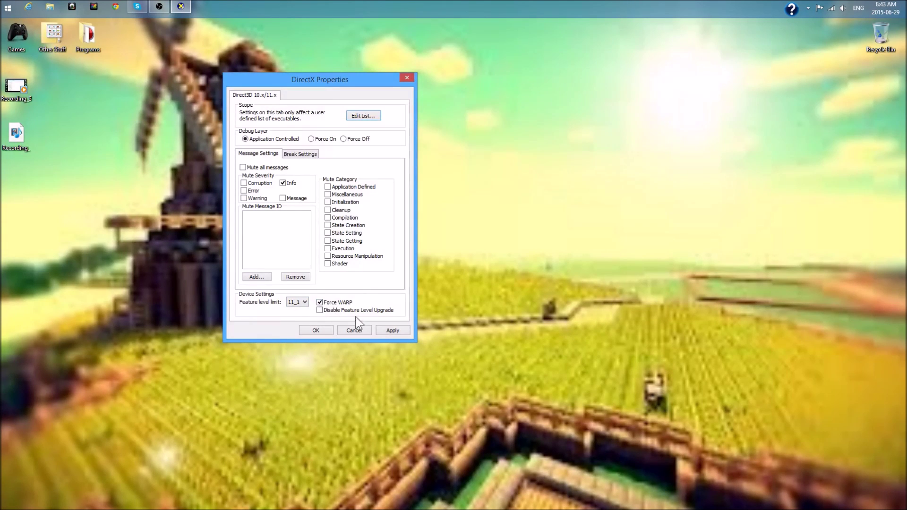
click(399, 332)
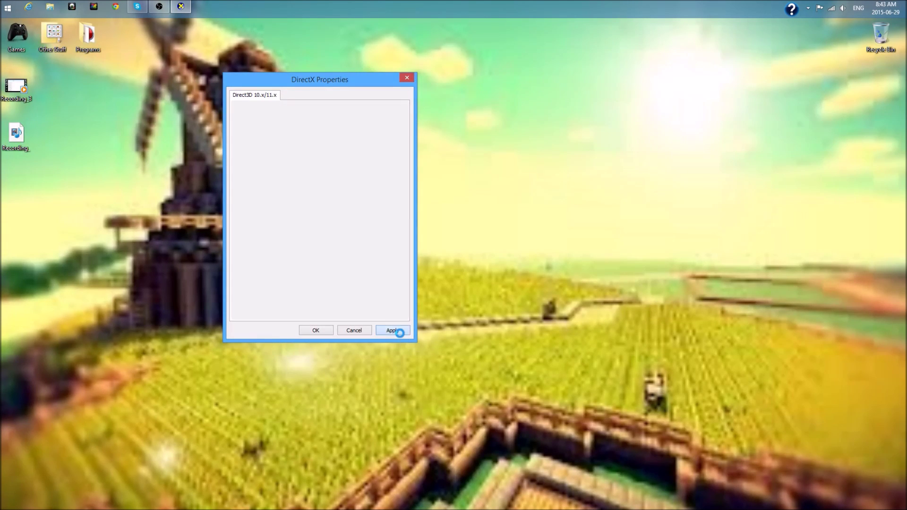
click(317, 331)
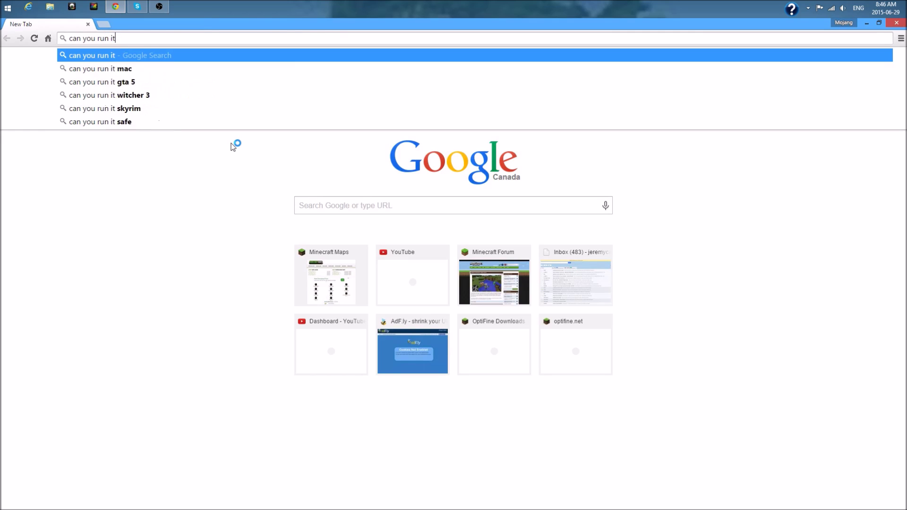
Search Google for 'can you run it' and follow the systemrequirementslab.com result.
key(Return)
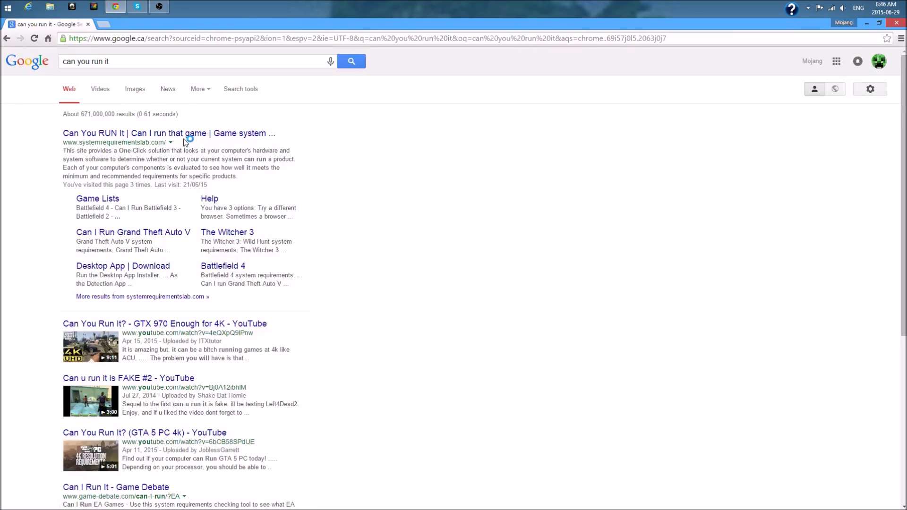
click(188, 135)
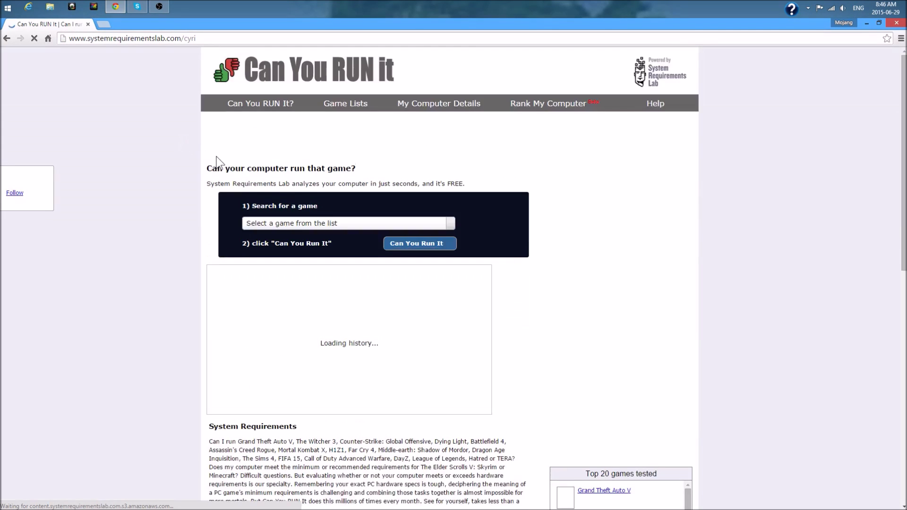
Run the Can You Run It check for Act of War: Direct Action.
click(448, 228)
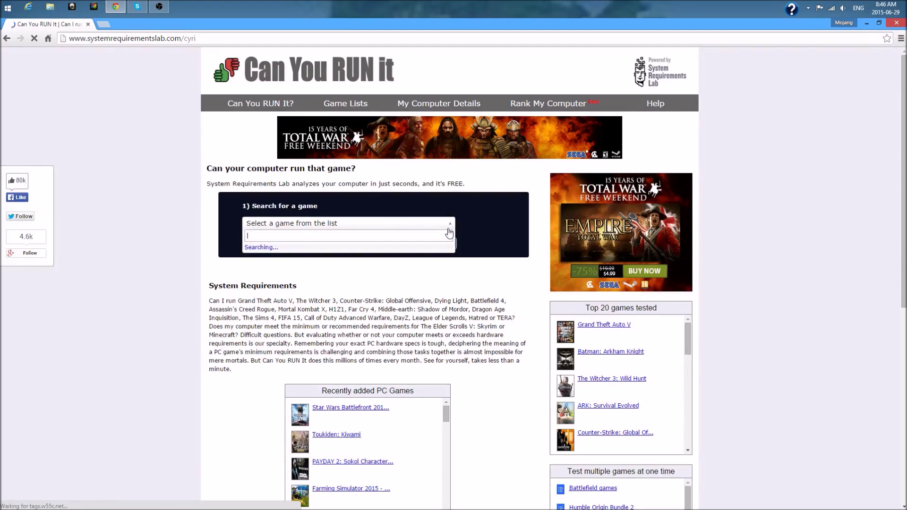
scroll(417, 278, down, 5)
scroll(418, 278, down, 2)
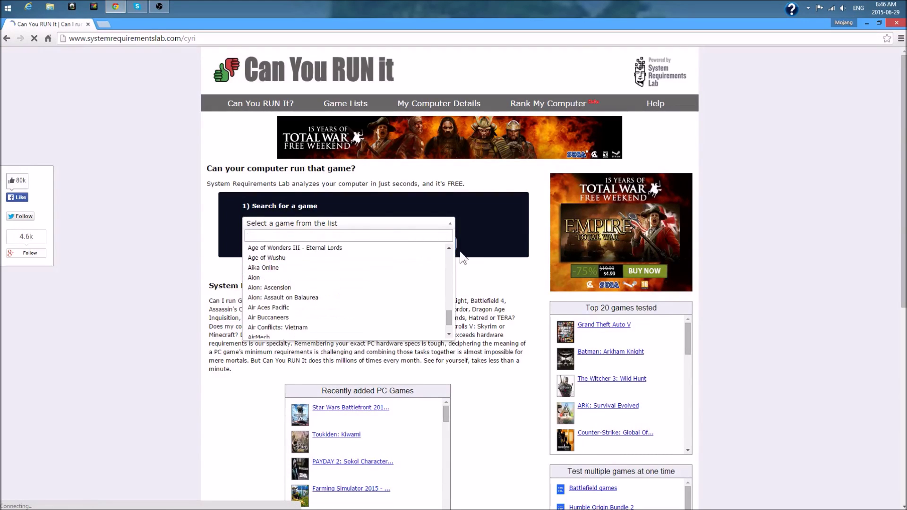
click(480, 231)
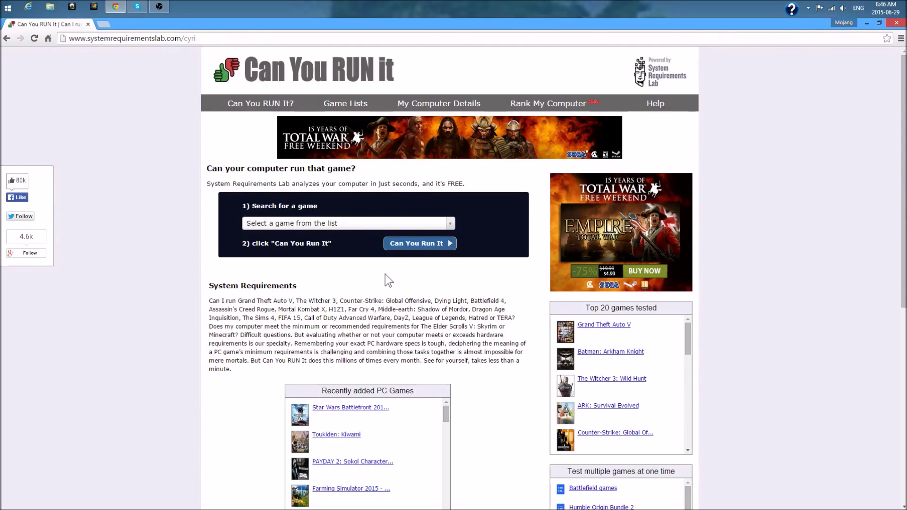
click(373, 225)
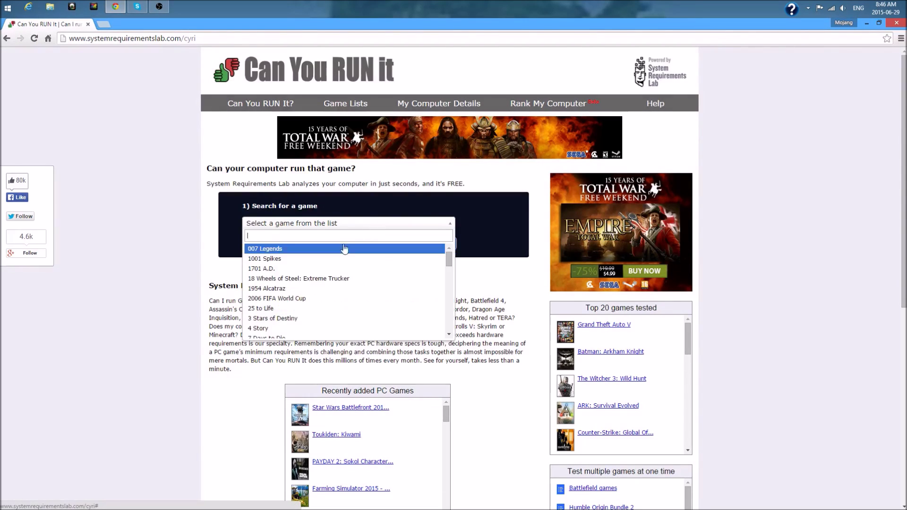
scroll(340, 299, down, 2)
scroll(337, 301, down, 5)
scroll(312, 310, down, 3)
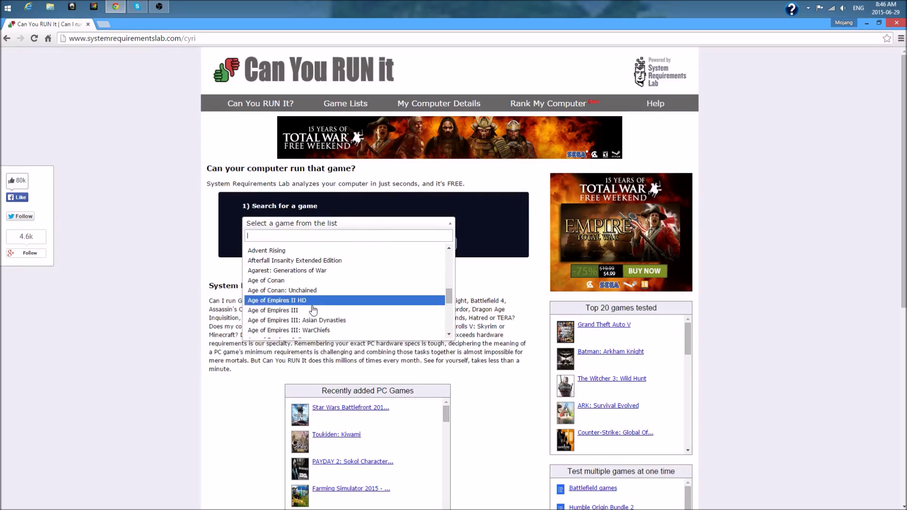
scroll(350, 277, up, 1)
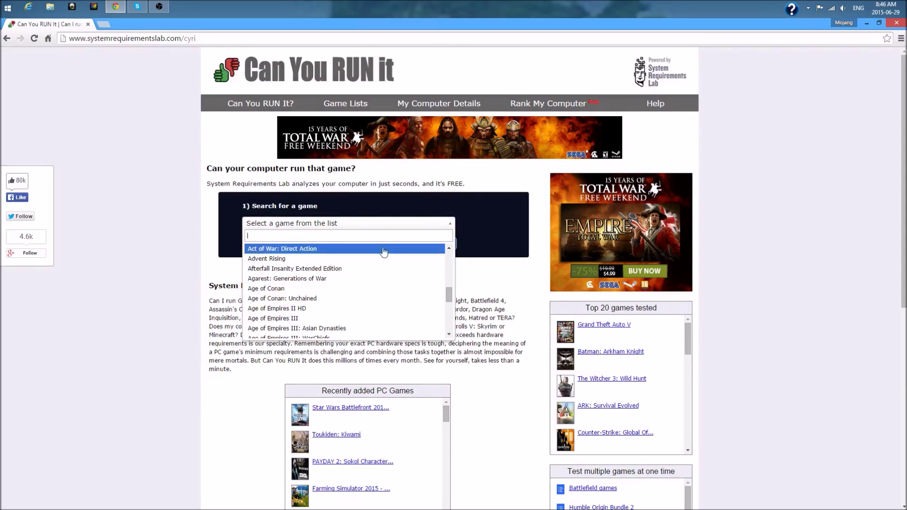
click(366, 249)
click(420, 243)
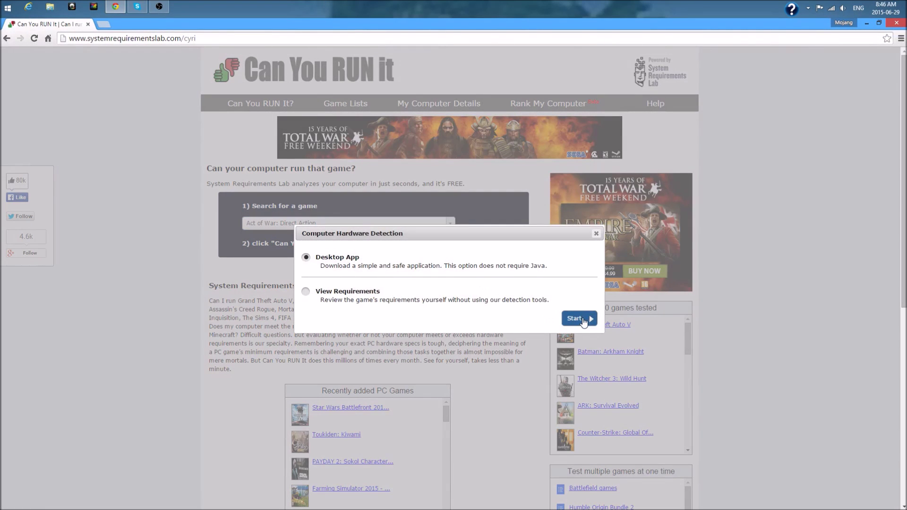
Start downloading the Detection.msi desktop app, then exit Chrome.
click(582, 321)
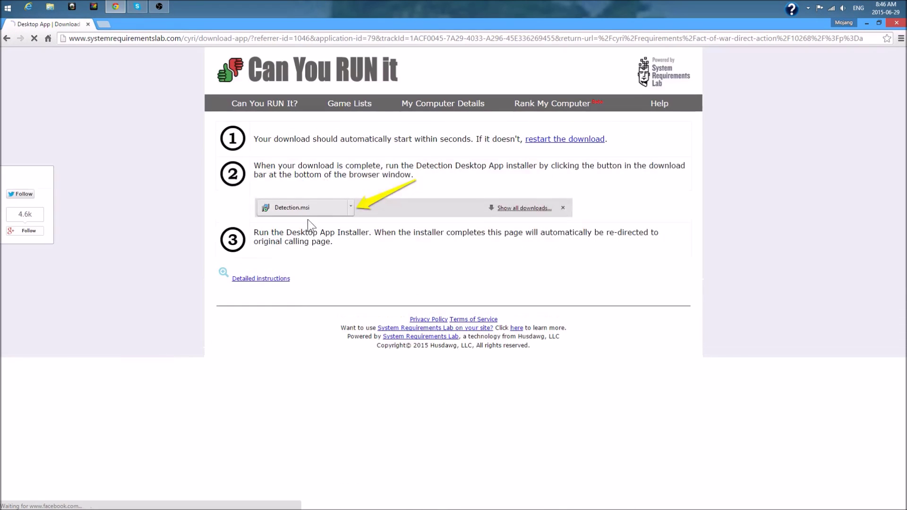
click(89, 24)
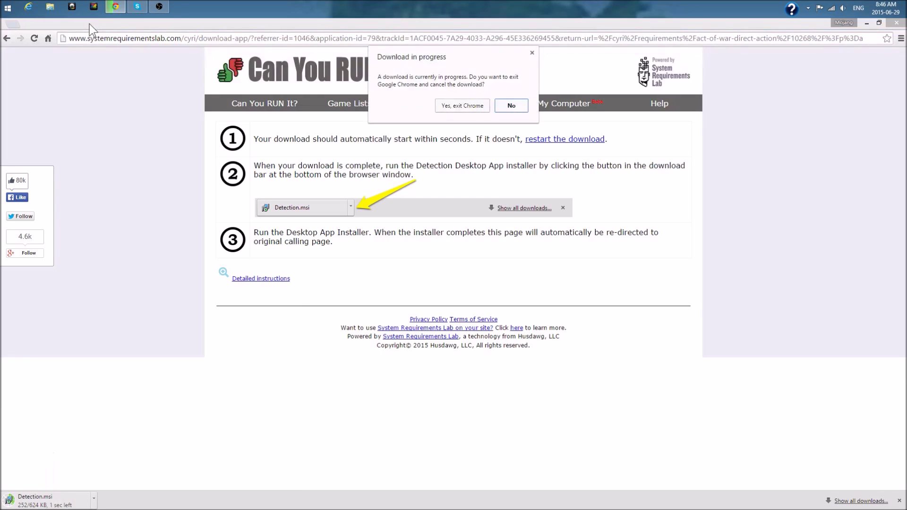
click(463, 105)
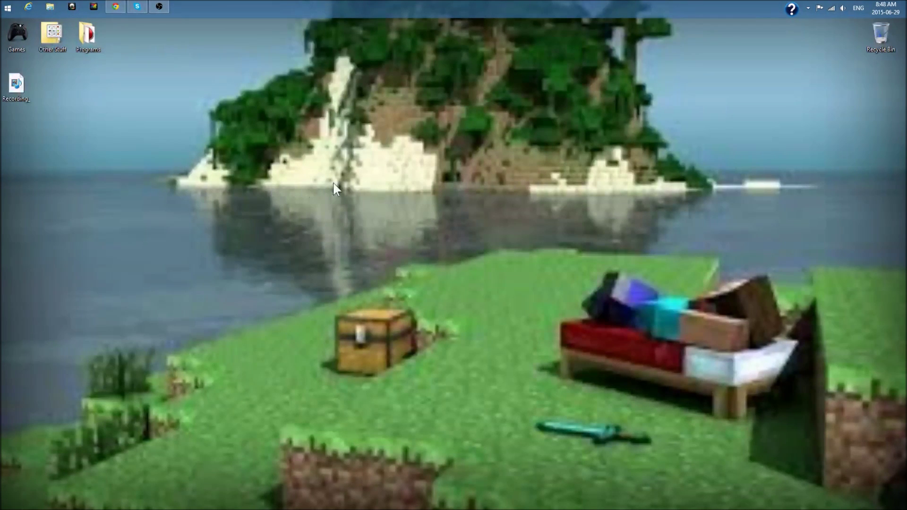
Open Screen Resolution (1920 × 1080) from the desktop and go to text and item size settings.
right_click(420, 172)
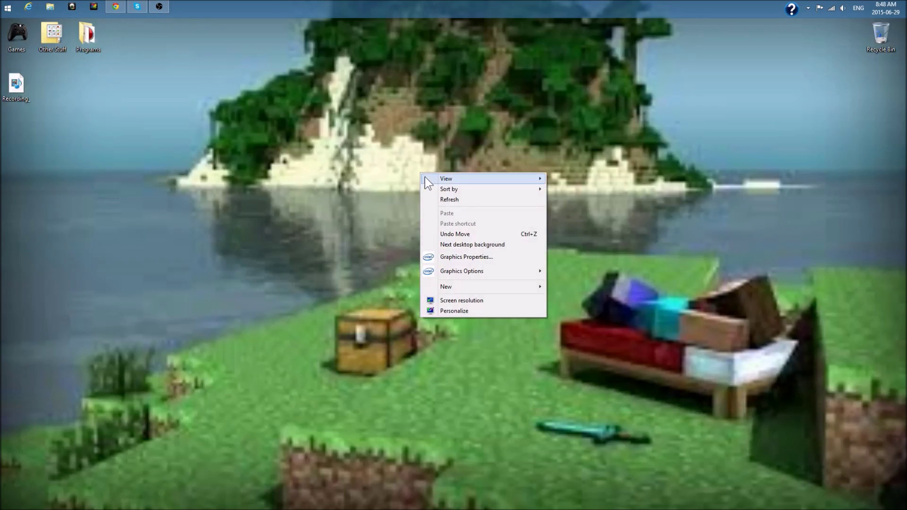
click(505, 298)
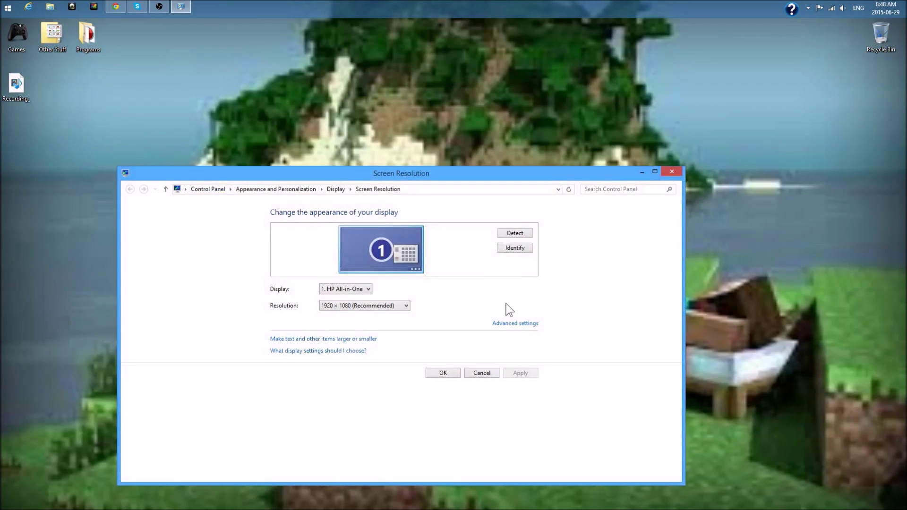
click(368, 343)
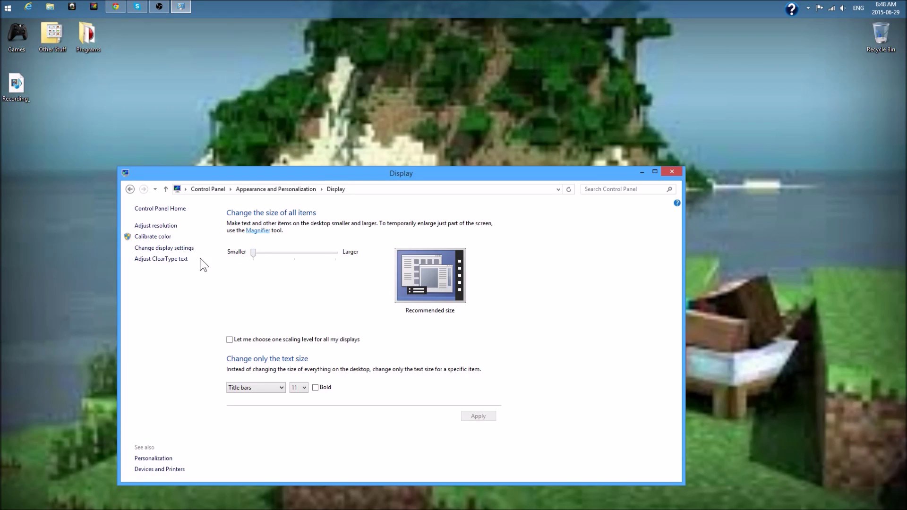
Keep the size of all items at Smaller and close the Display control panel.
click(230, 340)
click(671, 172)
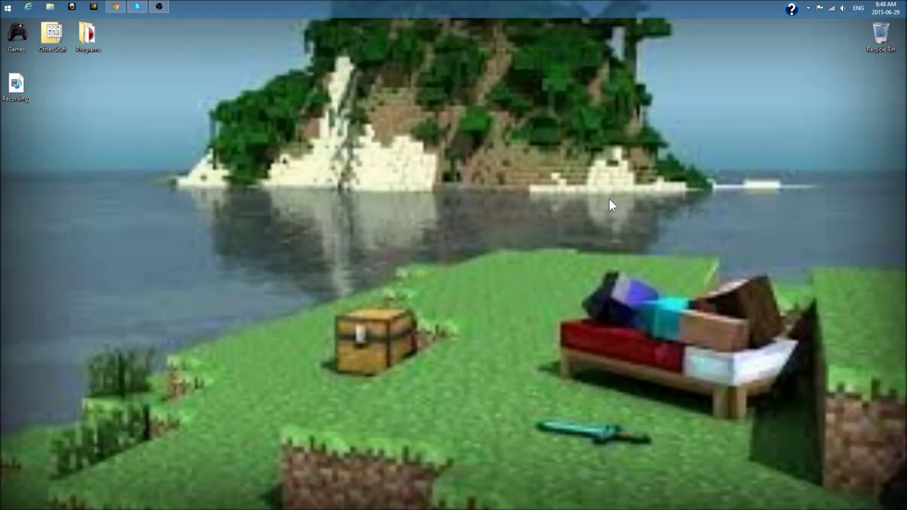